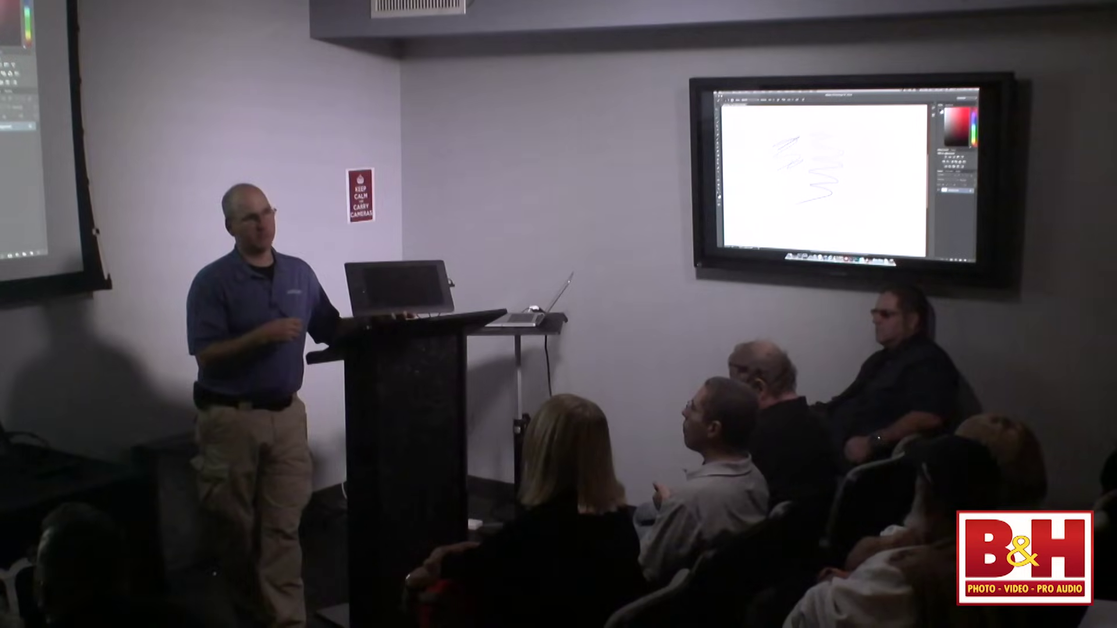
Step: Clear the existing scribbles from the whole canvas
key(ctrl+a)
key(Delete)
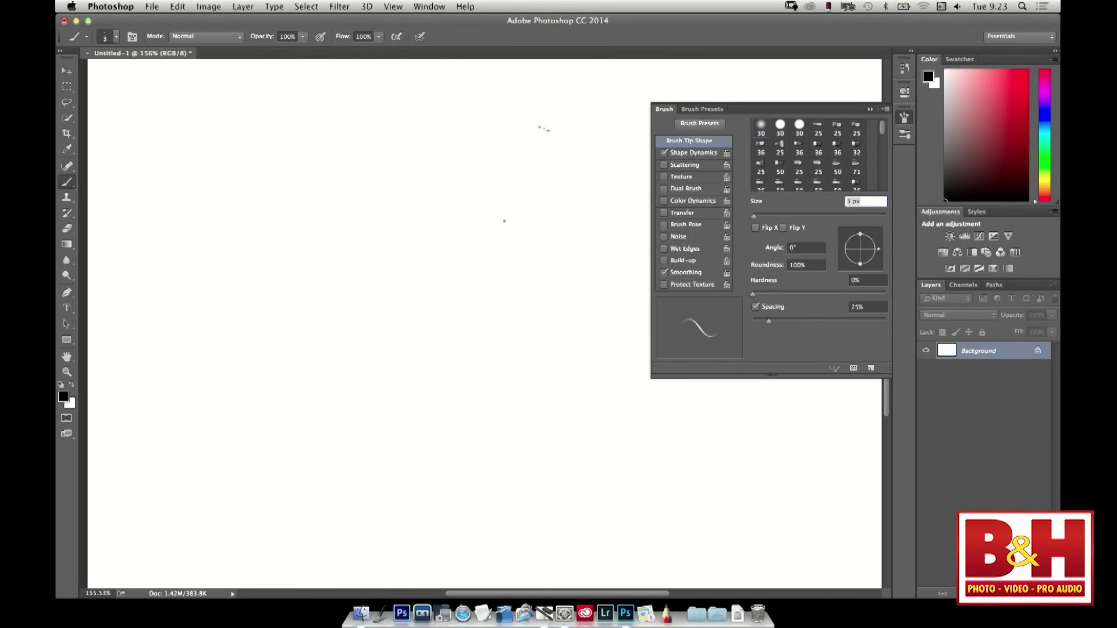
Step: Enlarge the soft round brush to 20 px and paint a long zigzag with increasing pen pressure down the empty canvas
key(bracketright)
key(bracketright)
key(bracketright)
key(bracketright)
key(bracketright)
key(bracketright)
key(bracketright)
key(bracketright)
key(bracketright)
key(bracketright)
key(bracketright)
mouse_move(141, 115)
mouse_down()
mouse_move(182, 105)
mouse_move(238, 142)
mouse_move(168, 194)
mouse_move(357, 203)
mouse_move(215, 282)
mouse_move(397, 343)
mouse_move(345, 401)
mouse_move(349, 482)
mouse_move(231, 571)
mouse_up()
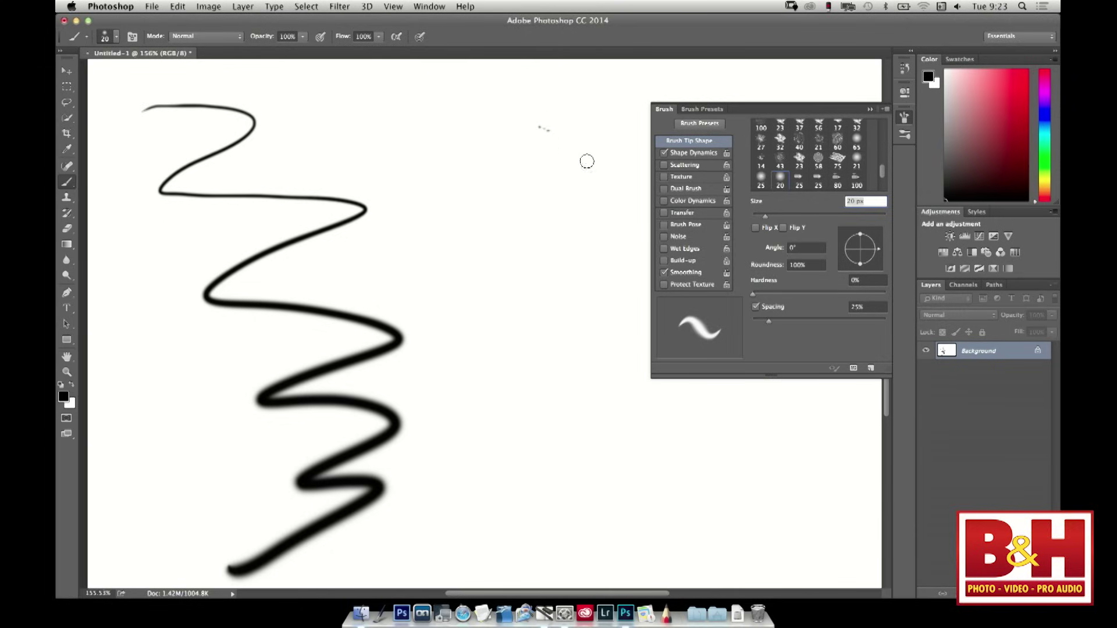
Step: Replace Shape Dynamics with Transfer, control opacity and flow by Pen Pressure, and paint a light-to-dark zigzag beside the first one
click(664, 153)
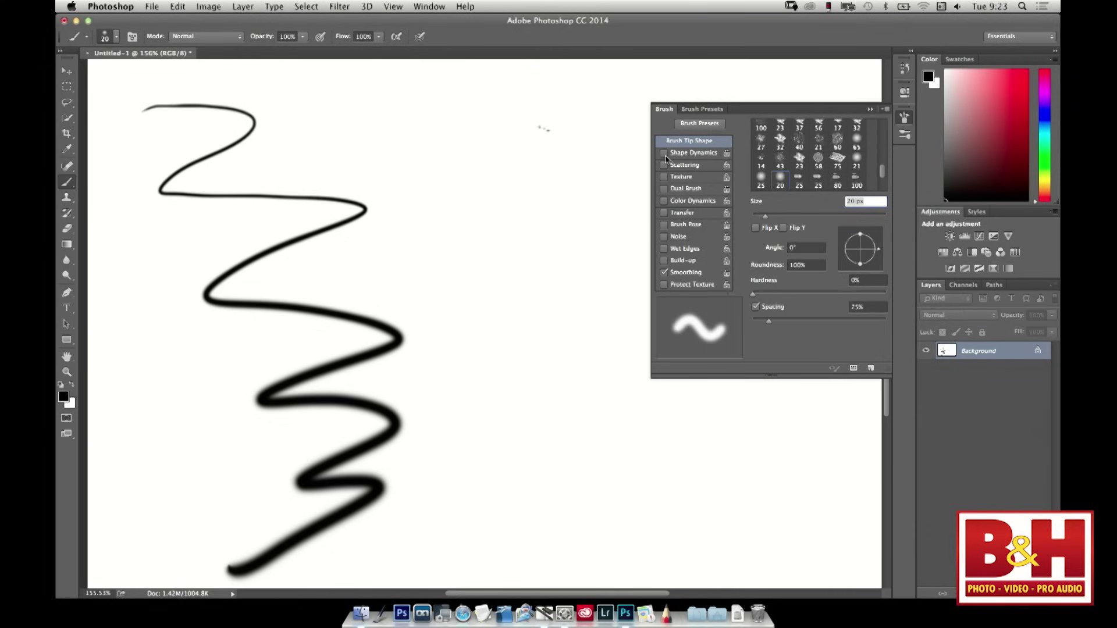
click(688, 213)
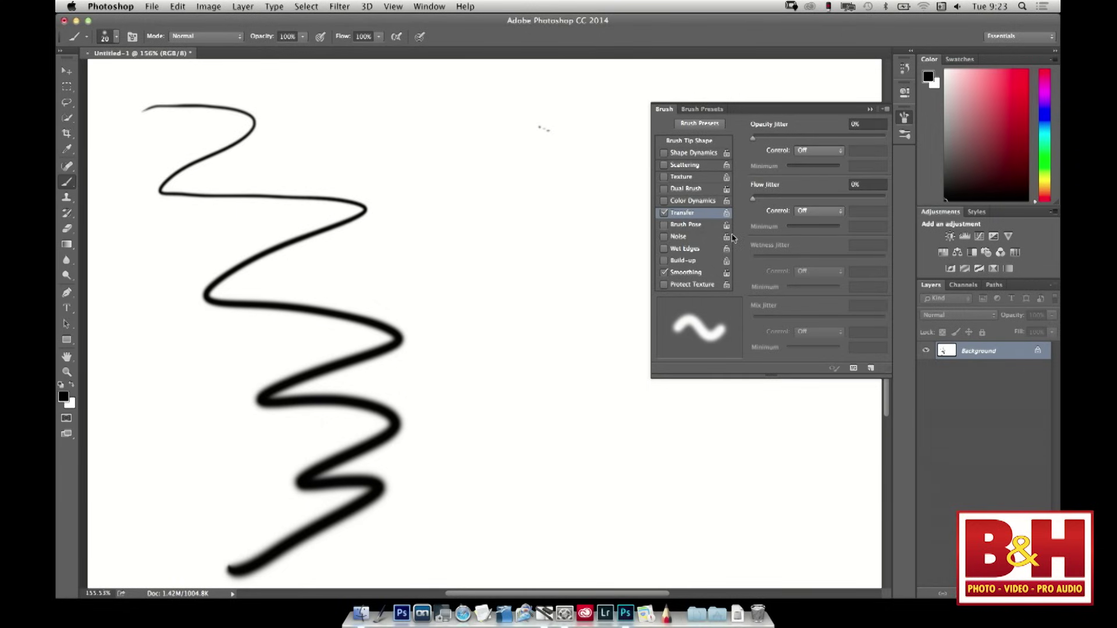
click(821, 150)
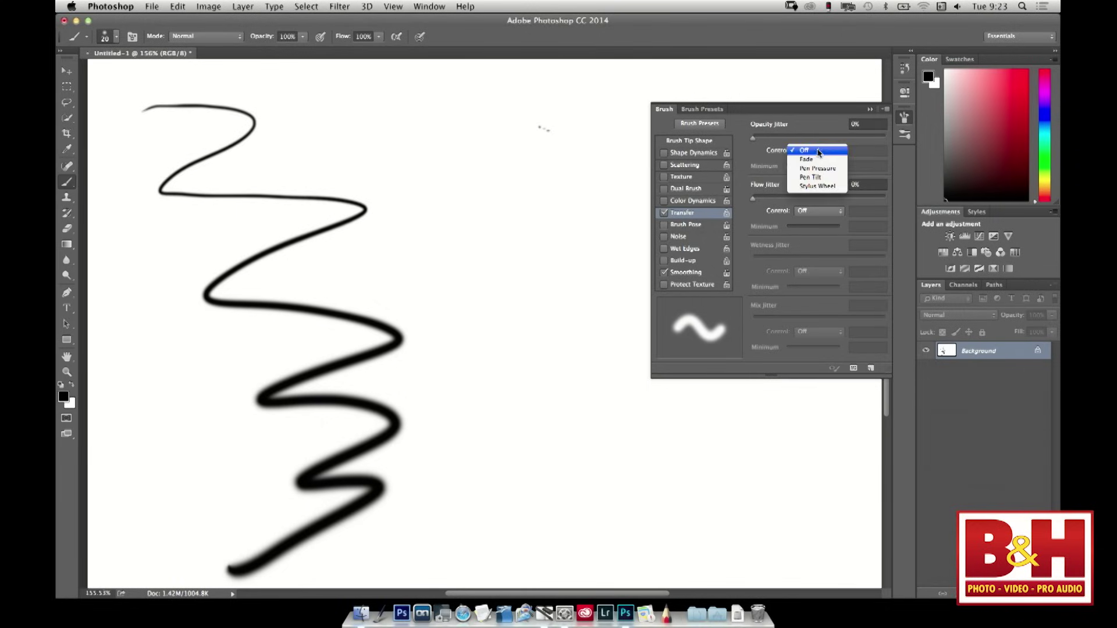
click(824, 169)
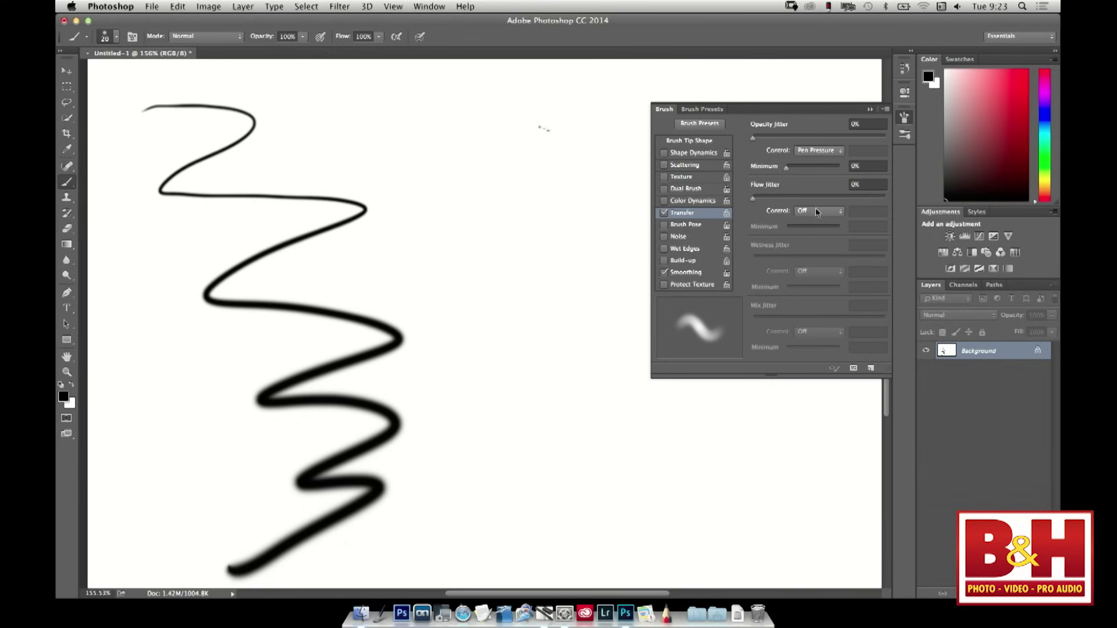
click(817, 212)
click(820, 229)
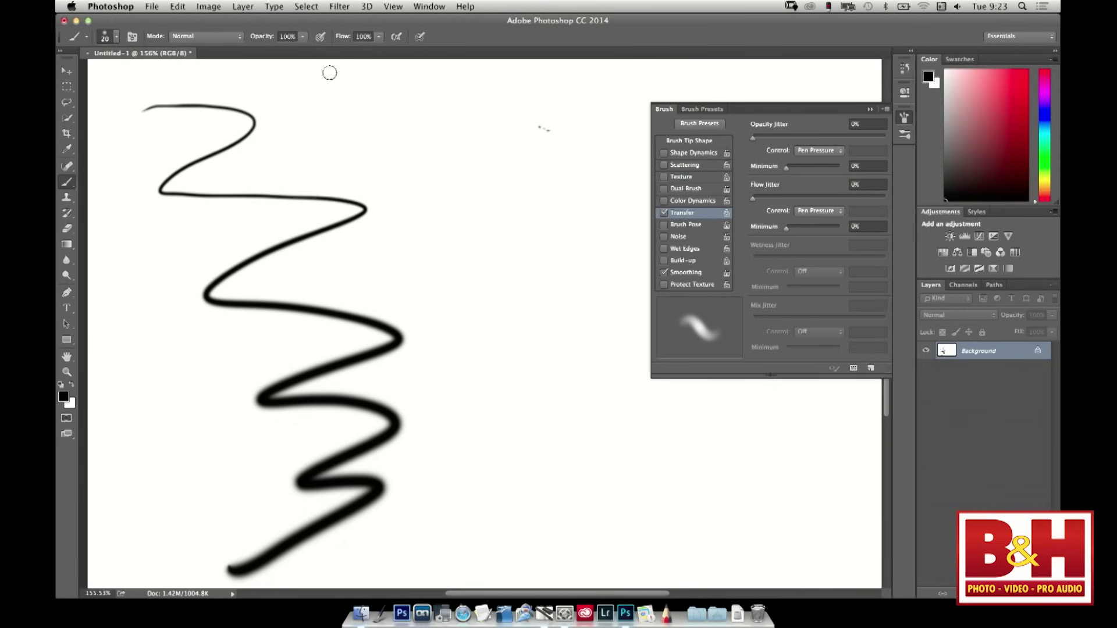
mouse_move(400, 134)
mouse_down()
mouse_move(492, 114)
mouse_move(558, 125)
mouse_move(439, 214)
mouse_move(537, 210)
mouse_move(462, 342)
mouse_move(494, 389)
mouse_move(491, 463)
mouse_move(655, 470)
mouse_move(660, 504)
mouse_up()
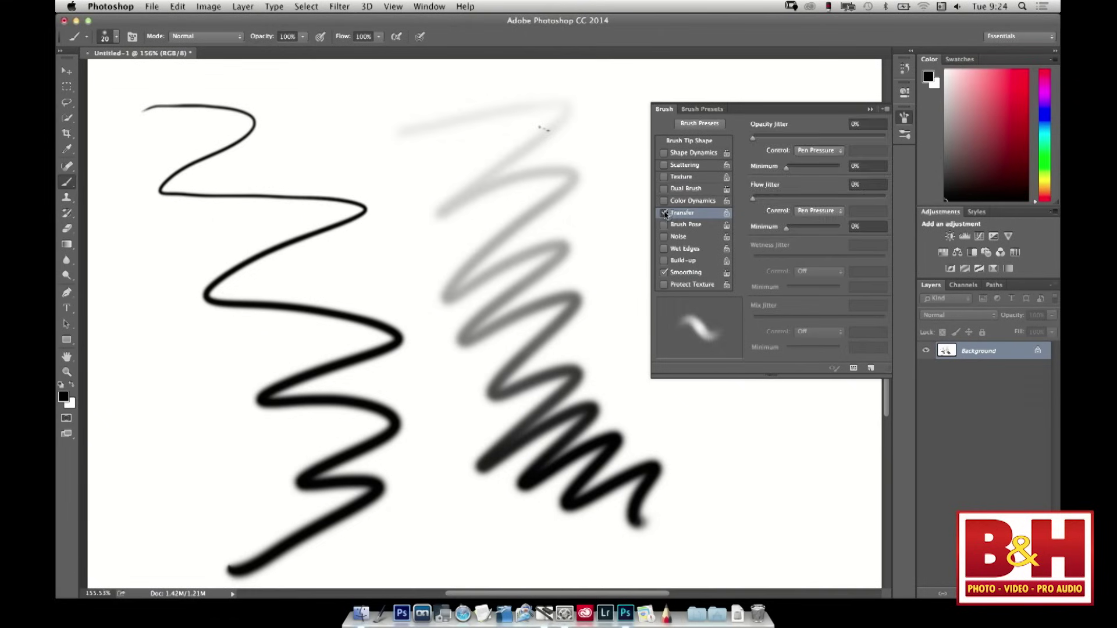
Step: Replace Transfer with Scattering at 327% controlled by Pen Pressure, and paint a scattered stroke diagonally across the canvas
click(664, 213)
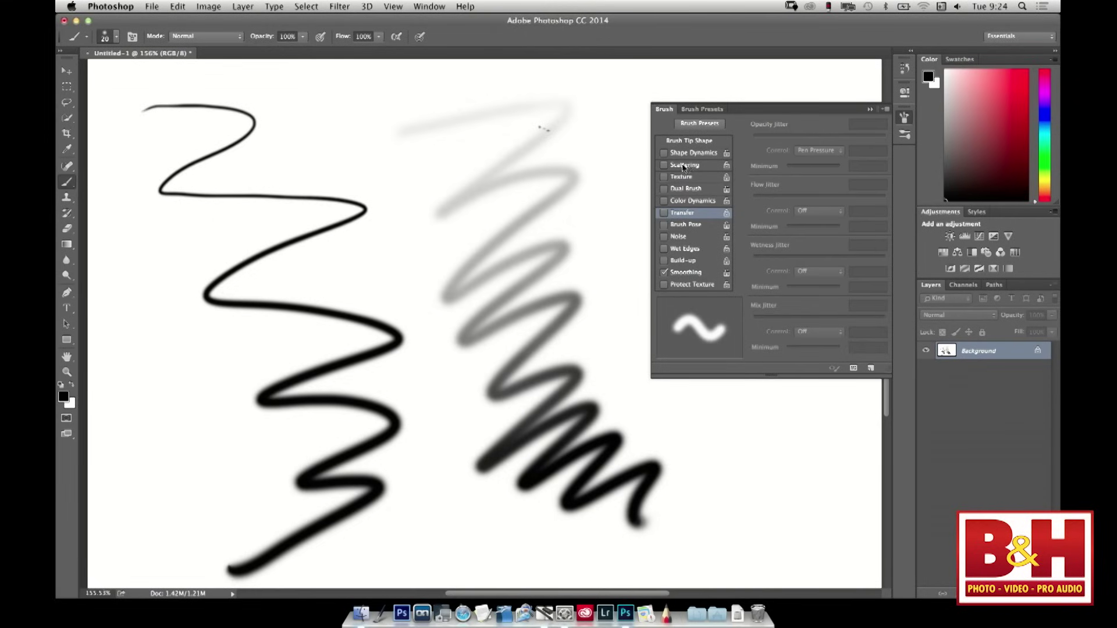
click(690, 166)
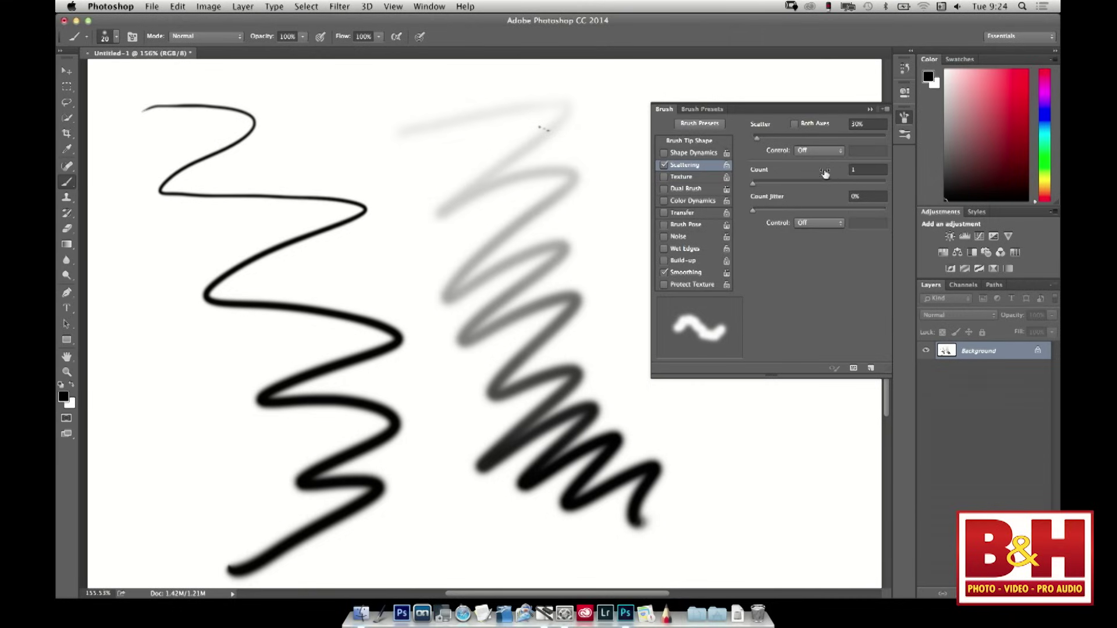
click(821, 151)
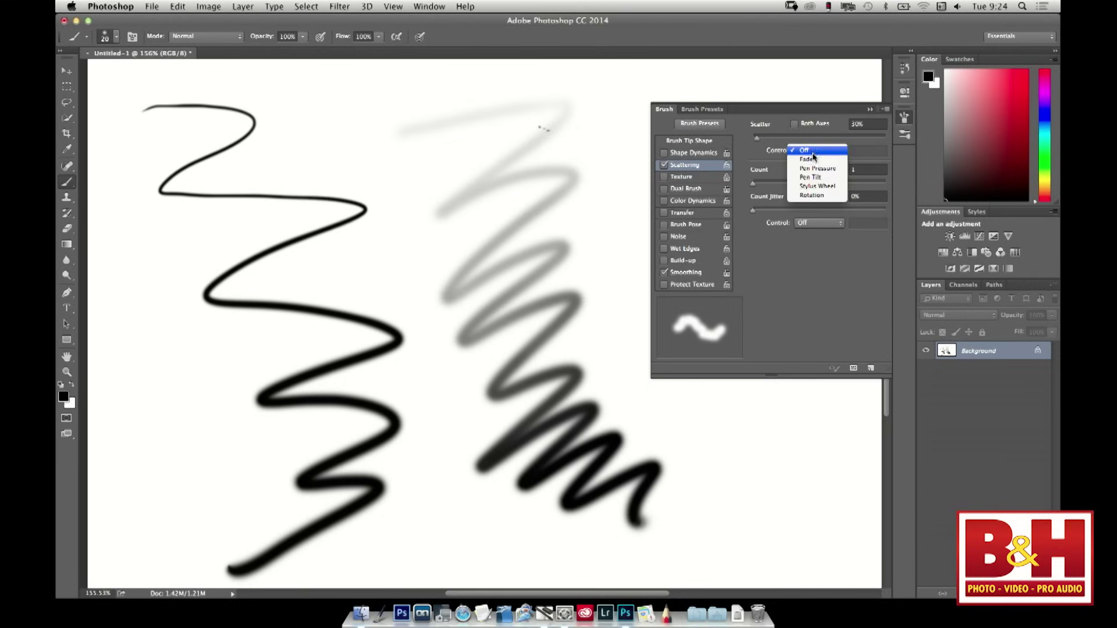
click(824, 169)
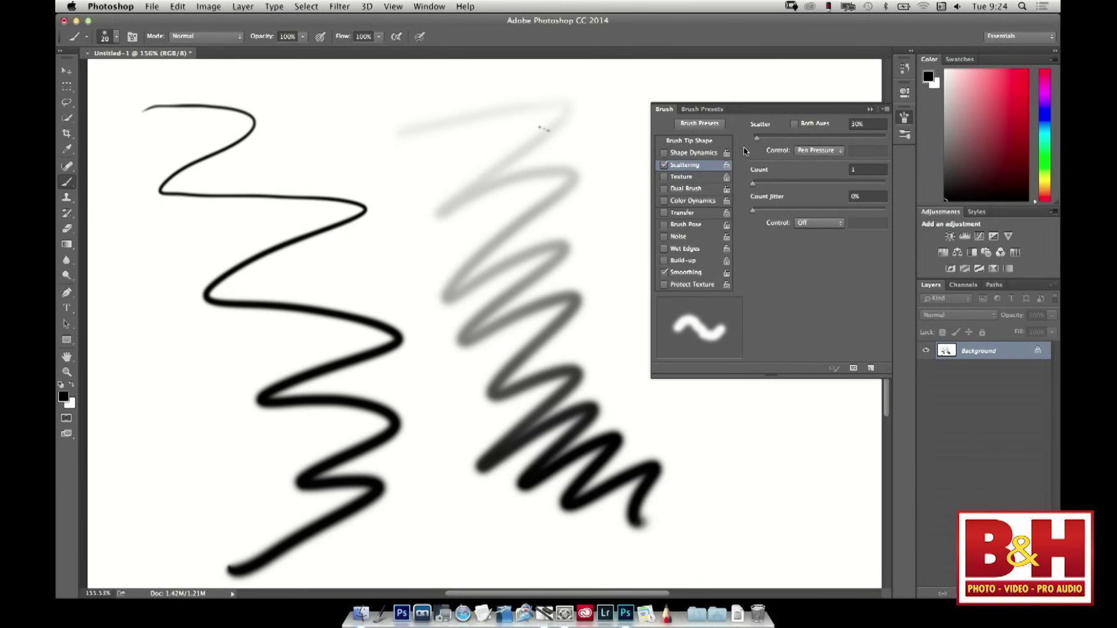
drag(761, 141, 797, 142)
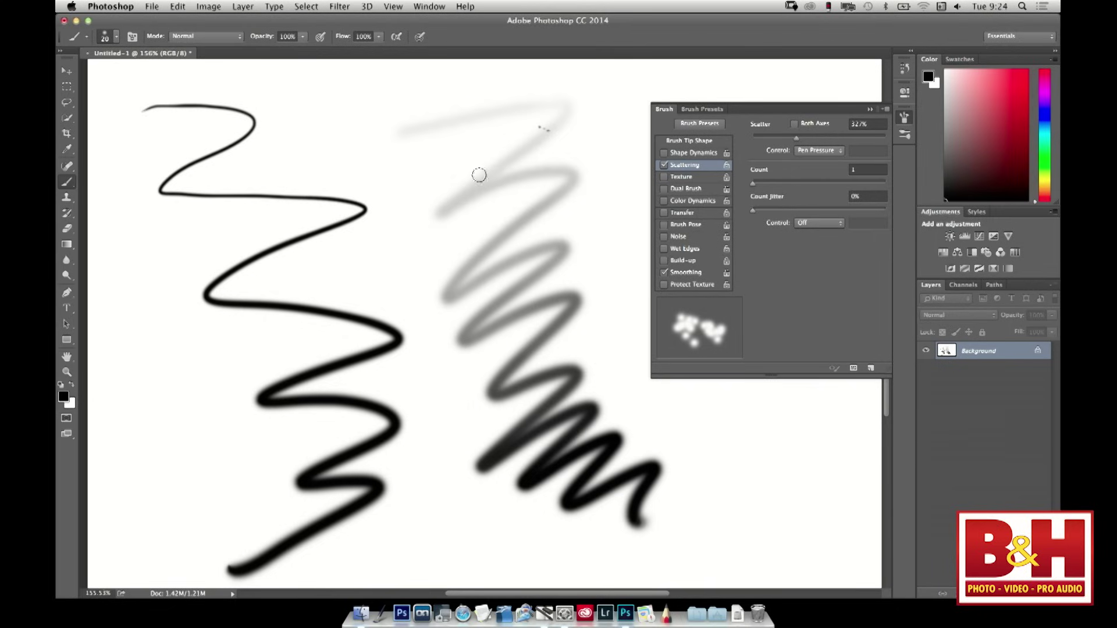
mouse_move(427, 175)
mouse_down()
mouse_move(470, 181)
mouse_move(472, 220)
mouse_move(518, 247)
mouse_move(598, 236)
mouse_move(644, 275)
mouse_move(623, 346)
mouse_move(686, 382)
mouse_move(719, 453)
mouse_move(696, 549)
mouse_move(810, 513)
mouse_up()
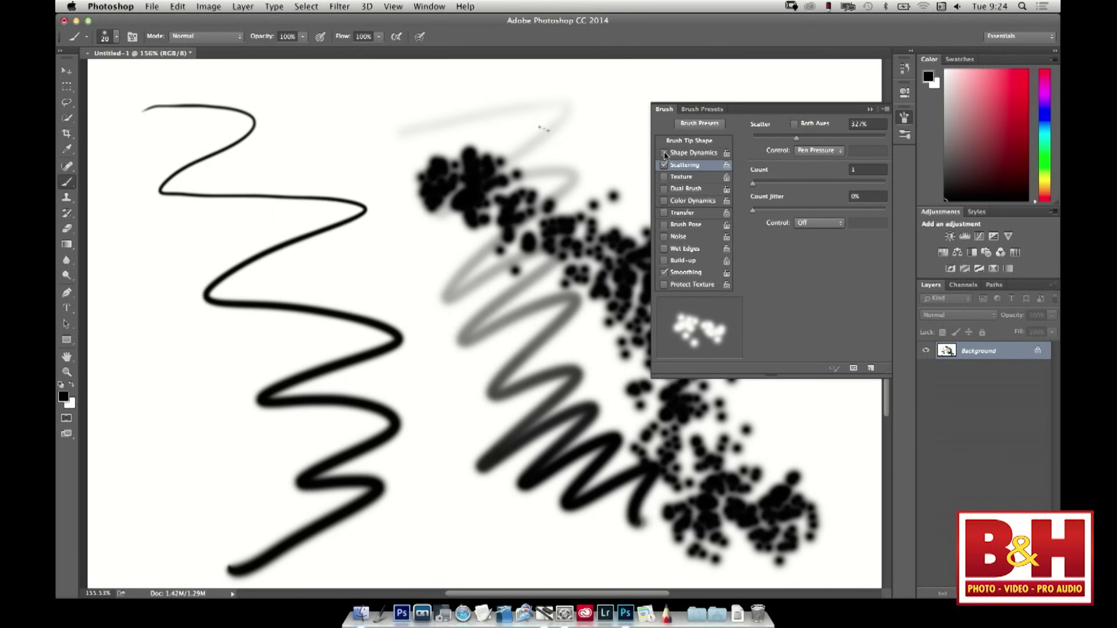
Step: Turn off Scattering and Shape Dynamics and paint a zigzag using the option that always uses pressure for size
click(664, 166)
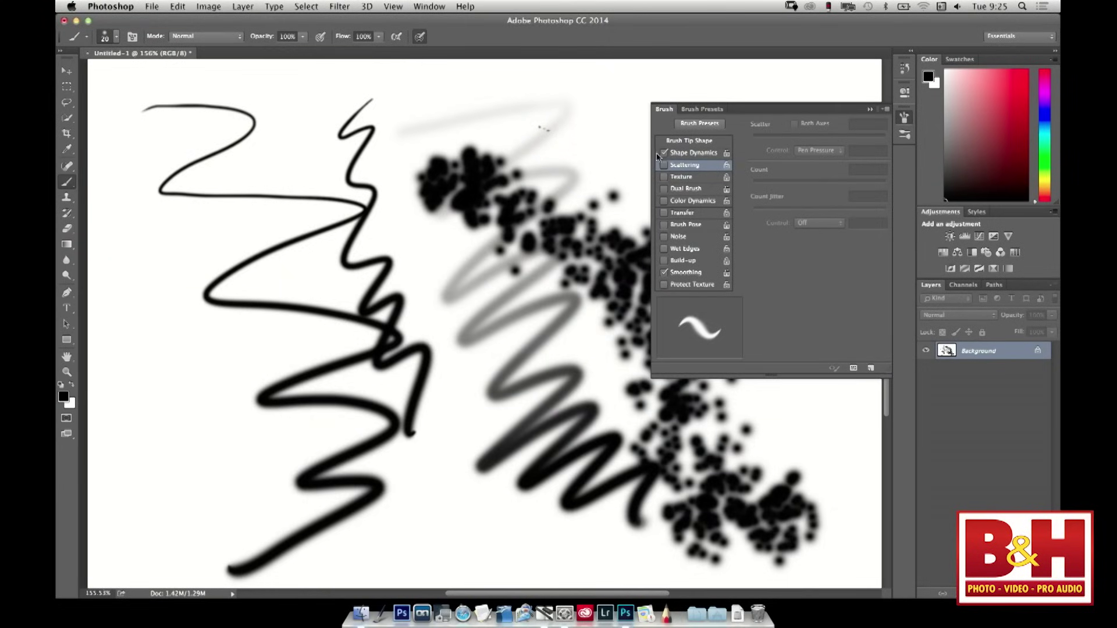
click(664, 152)
mouse_move(463, 80)
mouse_down()
mouse_move(411, 120)
mouse_move(362, 322)
mouse_move(411, 379)
mouse_move(431, 444)
mouse_up()
drag(412, 481, 460, 524)
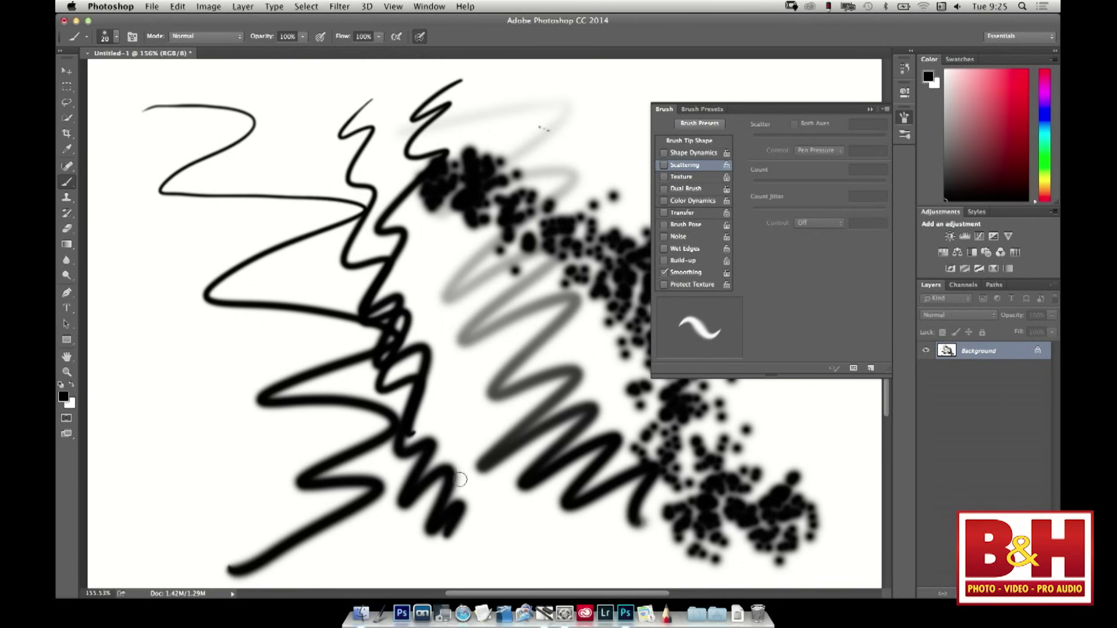
Step: Replace the pressure-for-size override with pressure for opacity, paint two zigzags of varying darkness, and turn the opacity override off
click(419, 37)
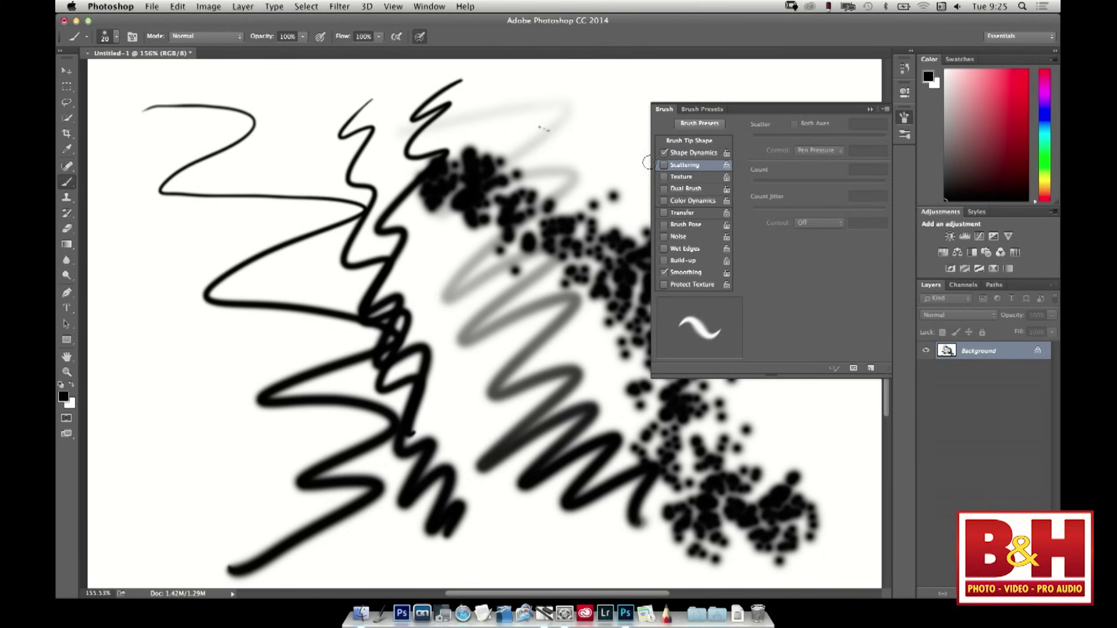
click(420, 42)
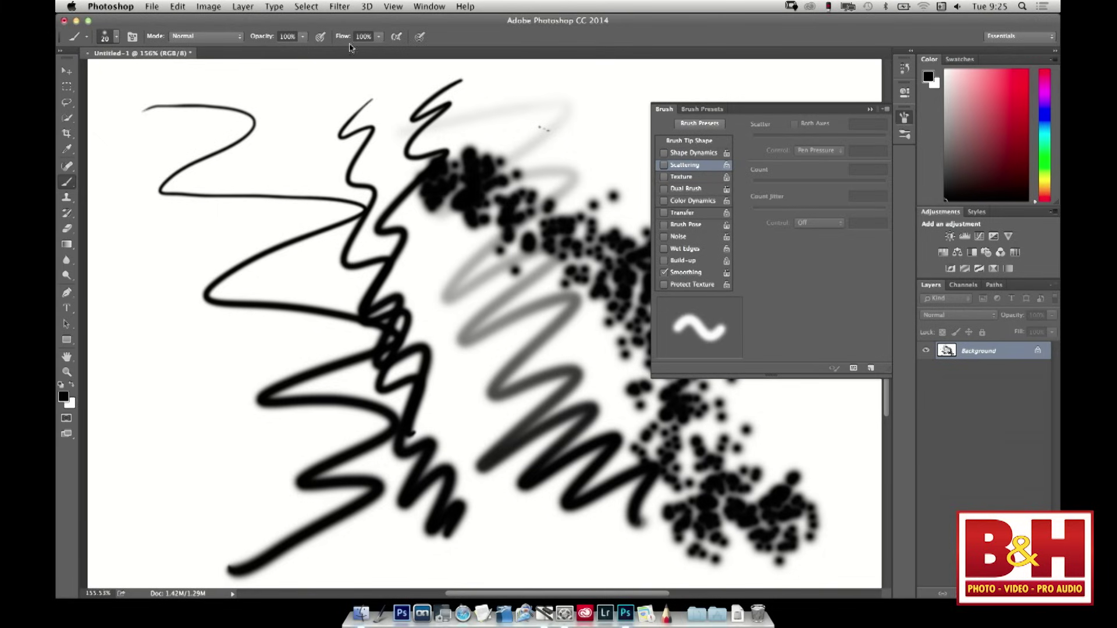
click(320, 37)
mouse_move(296, 82)
mouse_down()
mouse_move(270, 274)
mouse_move(329, 320)
mouse_move(352, 396)
mouse_move(341, 416)
mouse_up()
click(663, 211)
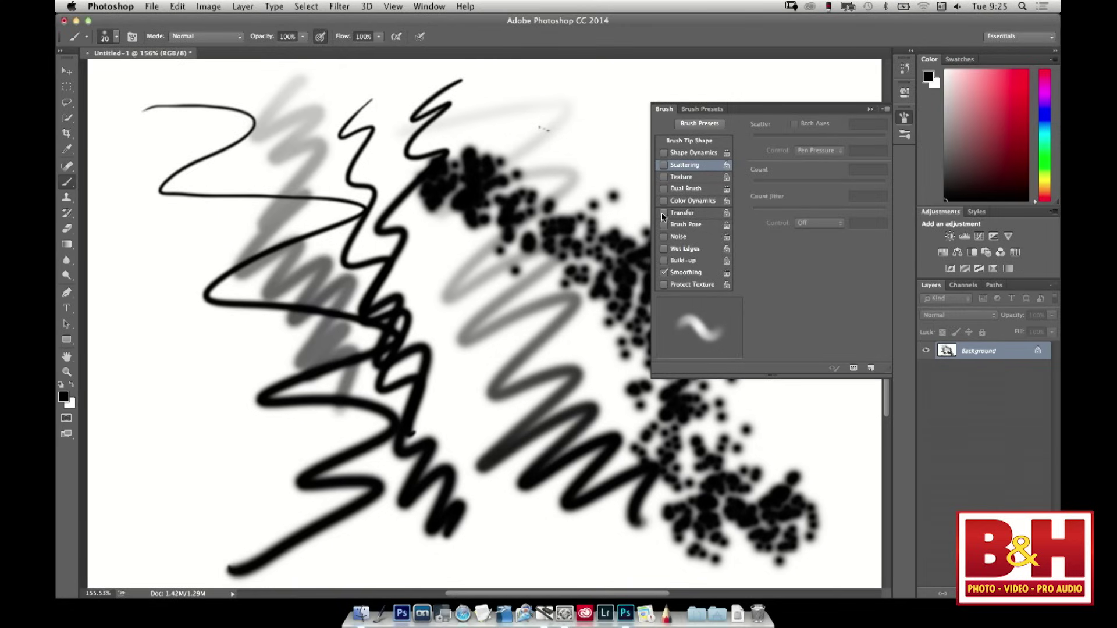
mouse_move(204, 211)
mouse_down()
mouse_move(116, 354)
mouse_move(141, 434)
mouse_move(204, 448)
mouse_move(235, 486)
mouse_move(266, 585)
mouse_up()
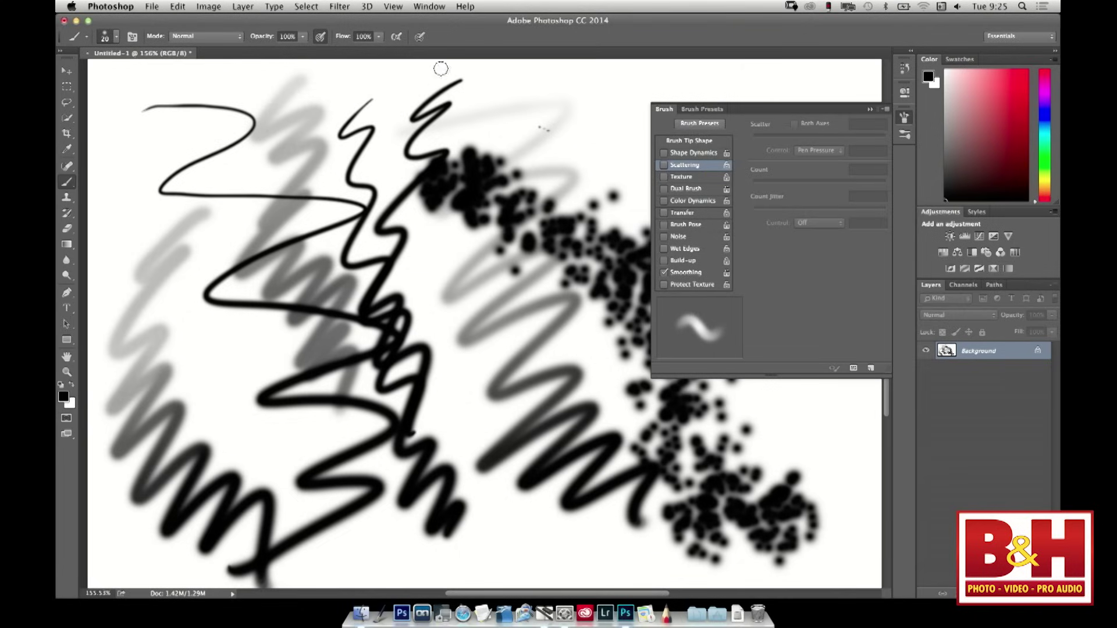
click(321, 38)
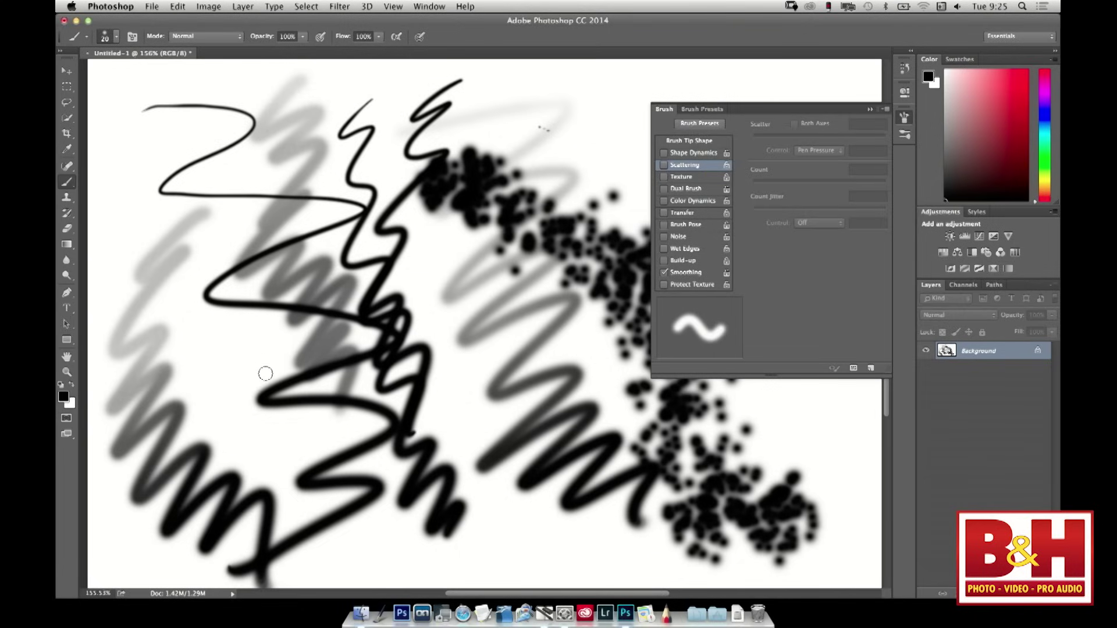
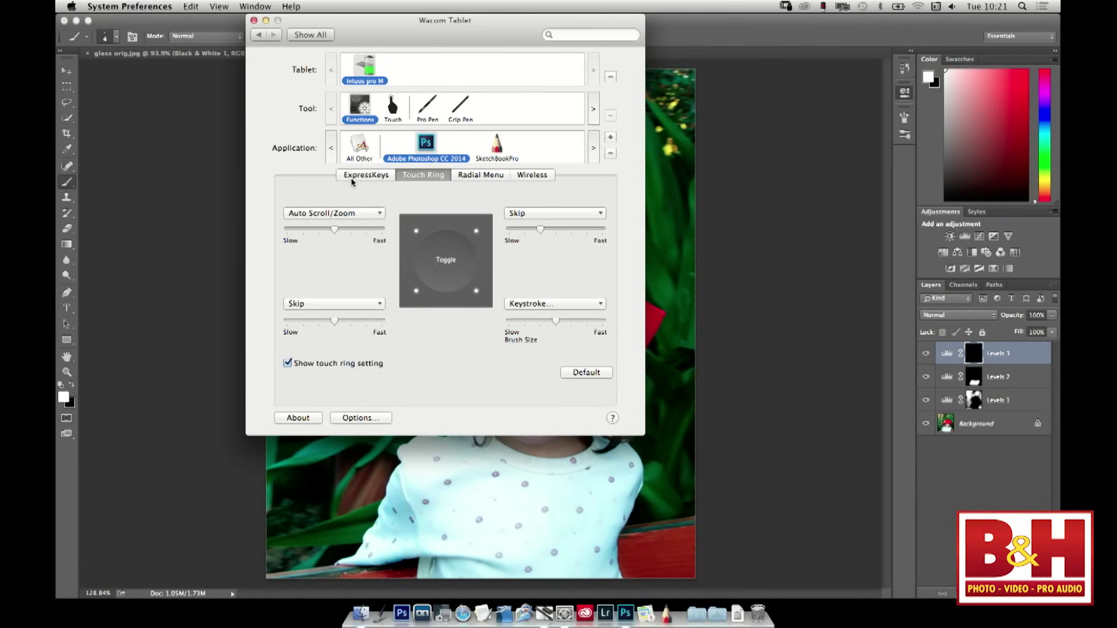
Step: Review the Wacom tablet's touch options, standard gestures, custom gestures and ExpressKeys assignments for Photoshop
click(349, 176)
click(400, 114)
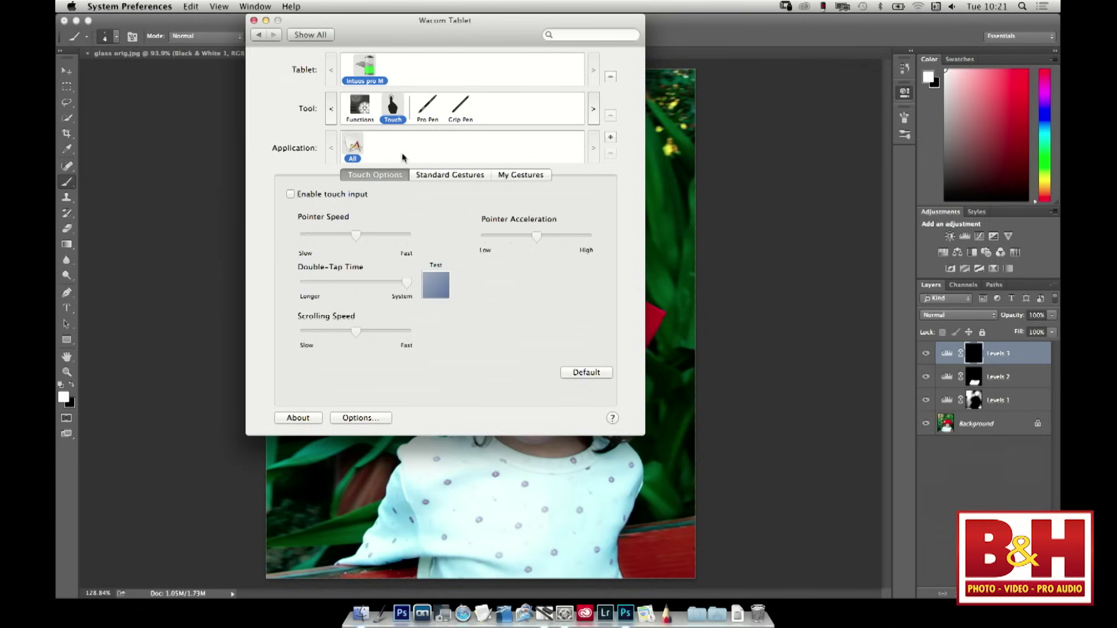
click(445, 177)
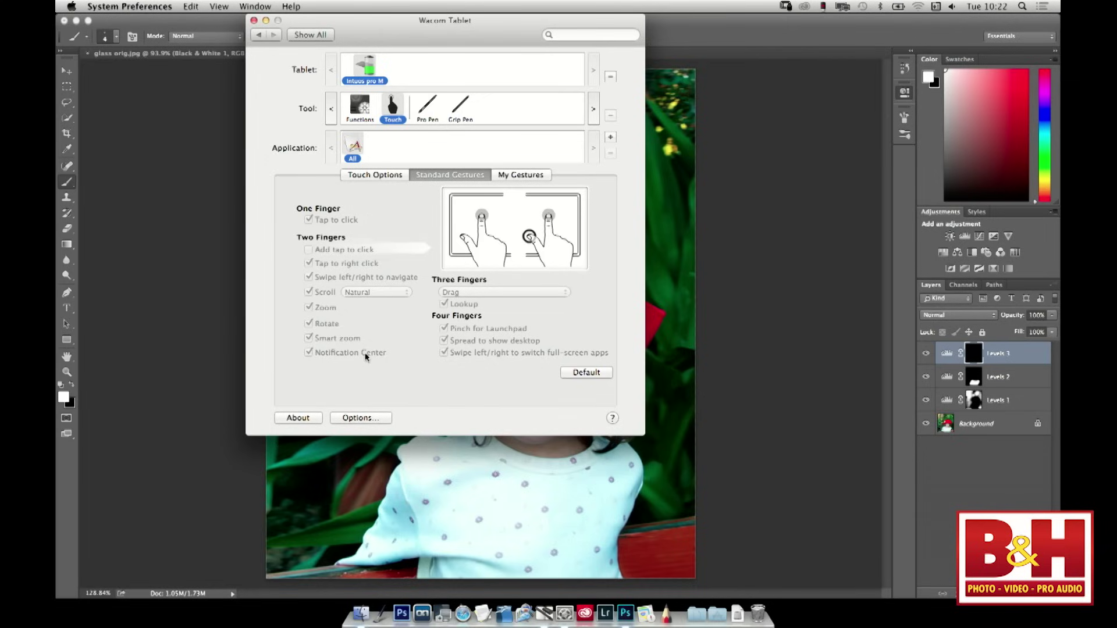
click(531, 178)
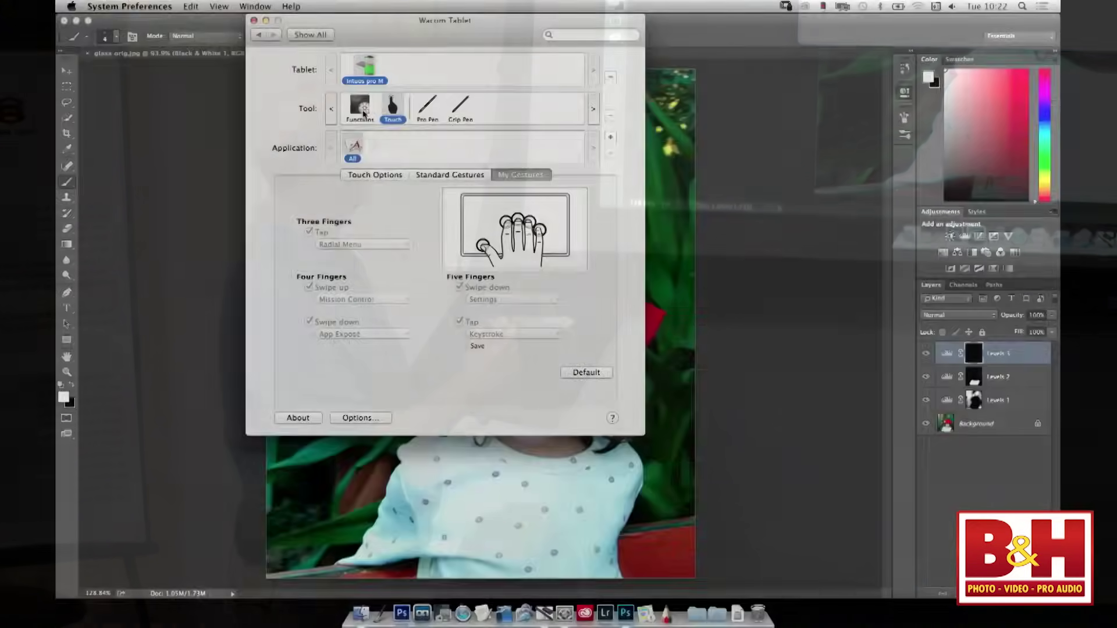
click(359, 110)
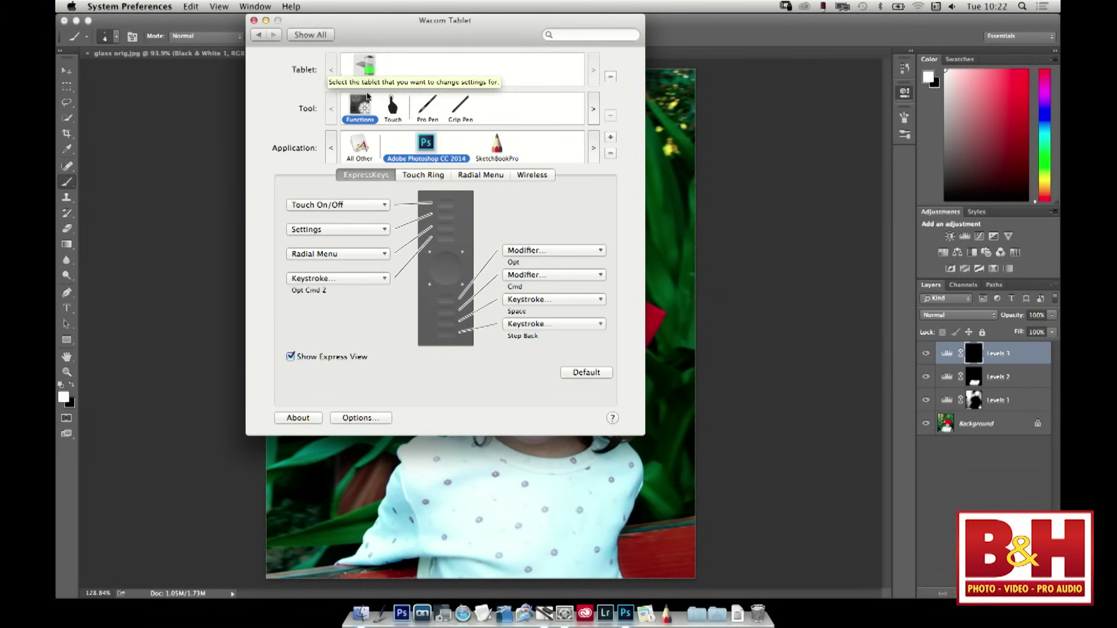
Step: Add Adobe Photoshop CC 2014 to the Touch tool's application list and switch to the All Other settings
click(393, 106)
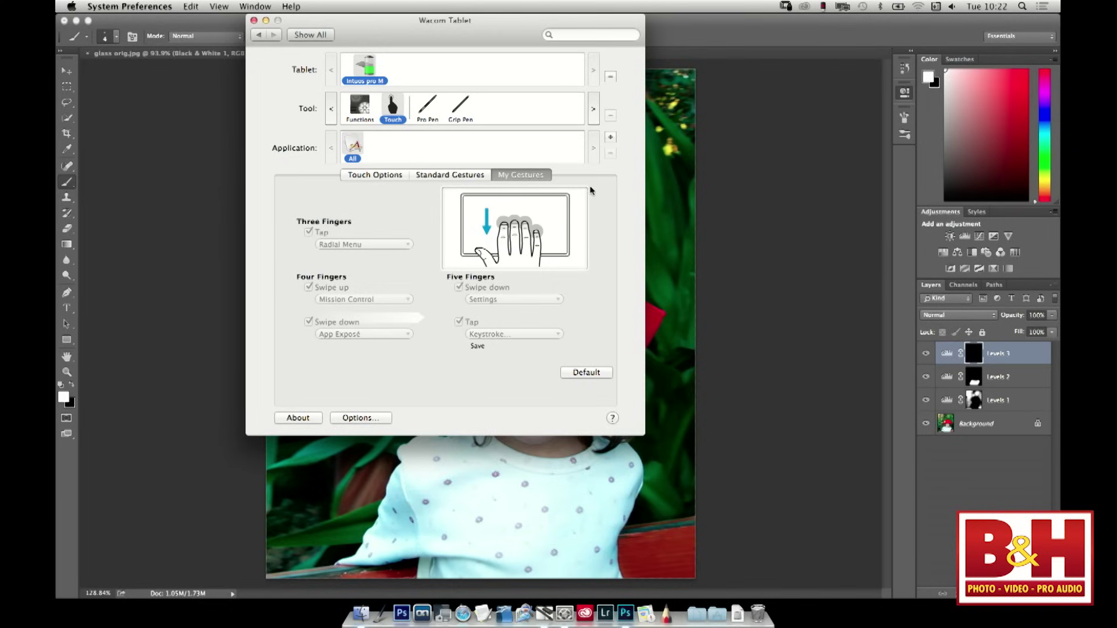
click(610, 137)
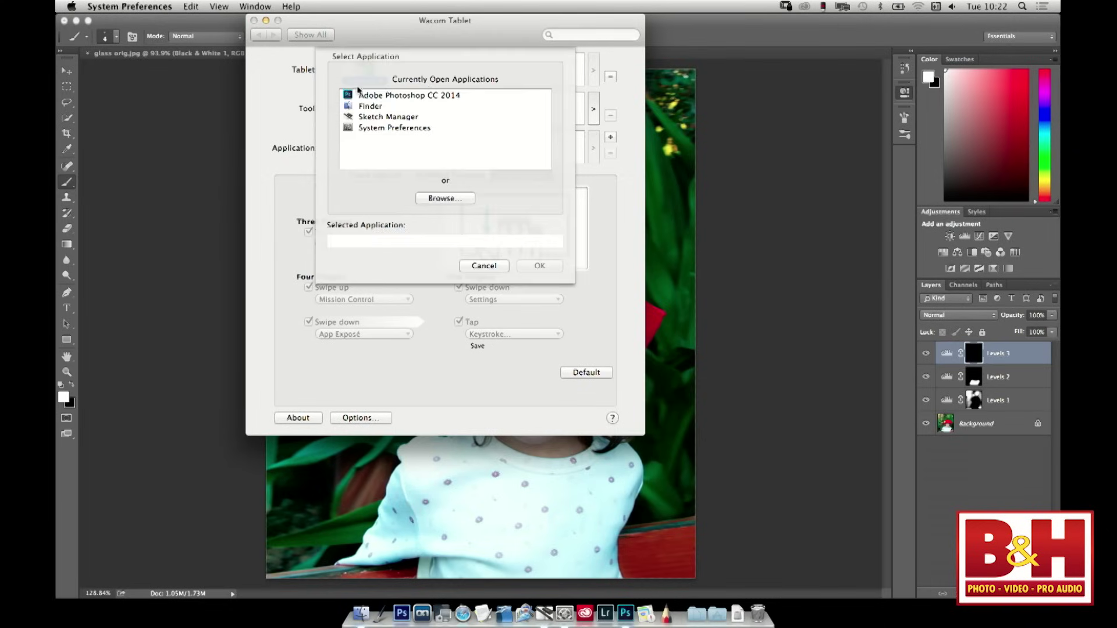
click(373, 97)
click(550, 264)
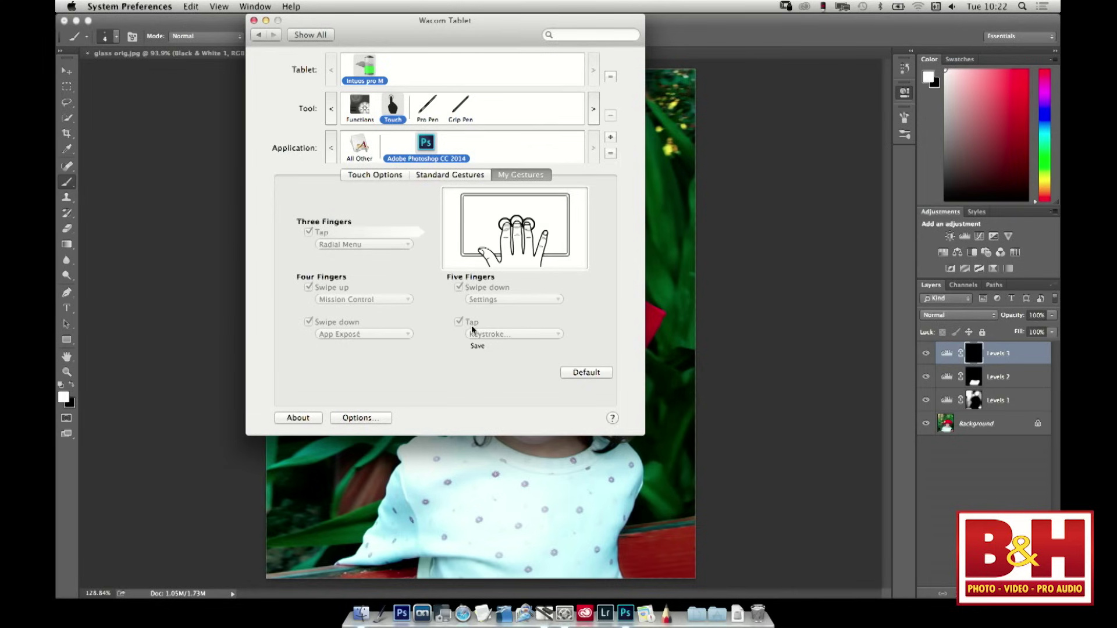
click(361, 152)
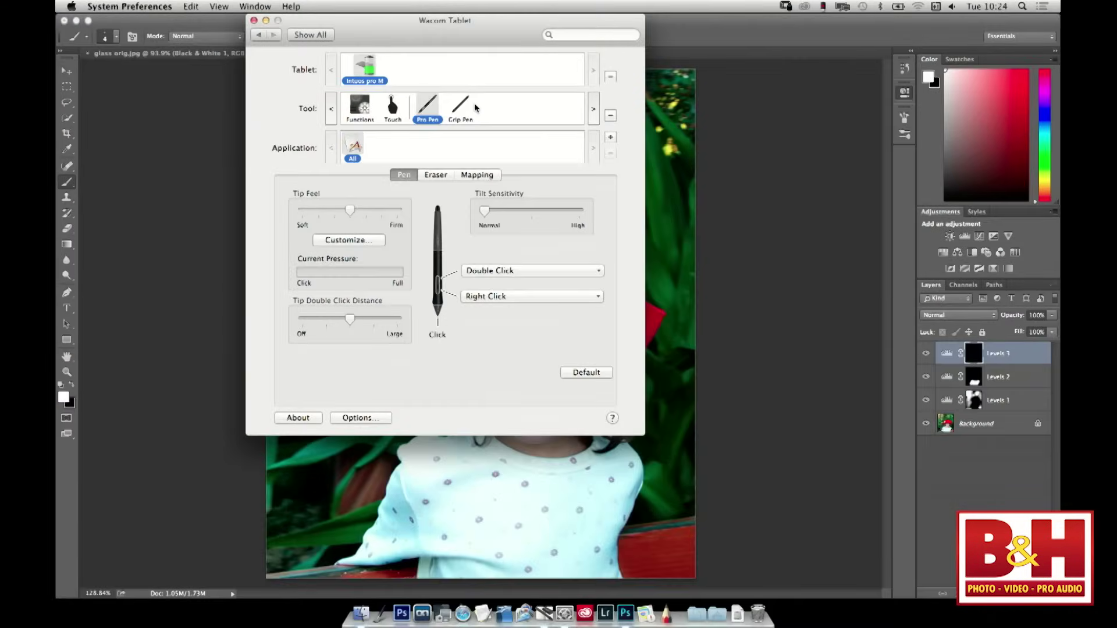
Step: Examine the Grip Pen settings, test its tip pressure, and compare them with the Pro Pen settings
click(469, 107)
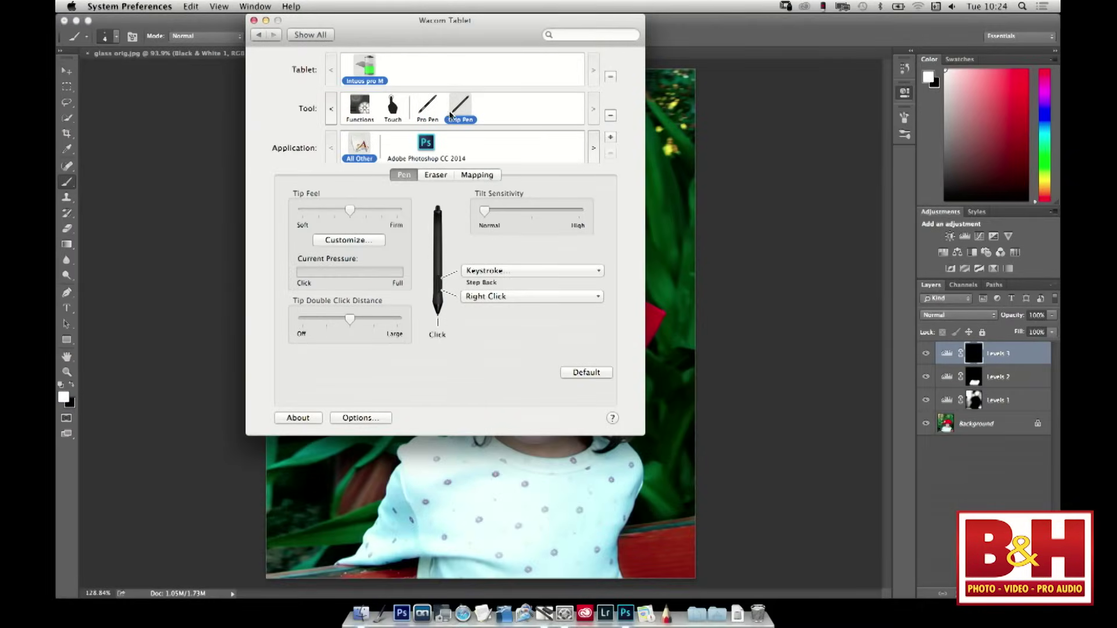
click(458, 251)
click(457, 244)
click(455, 246)
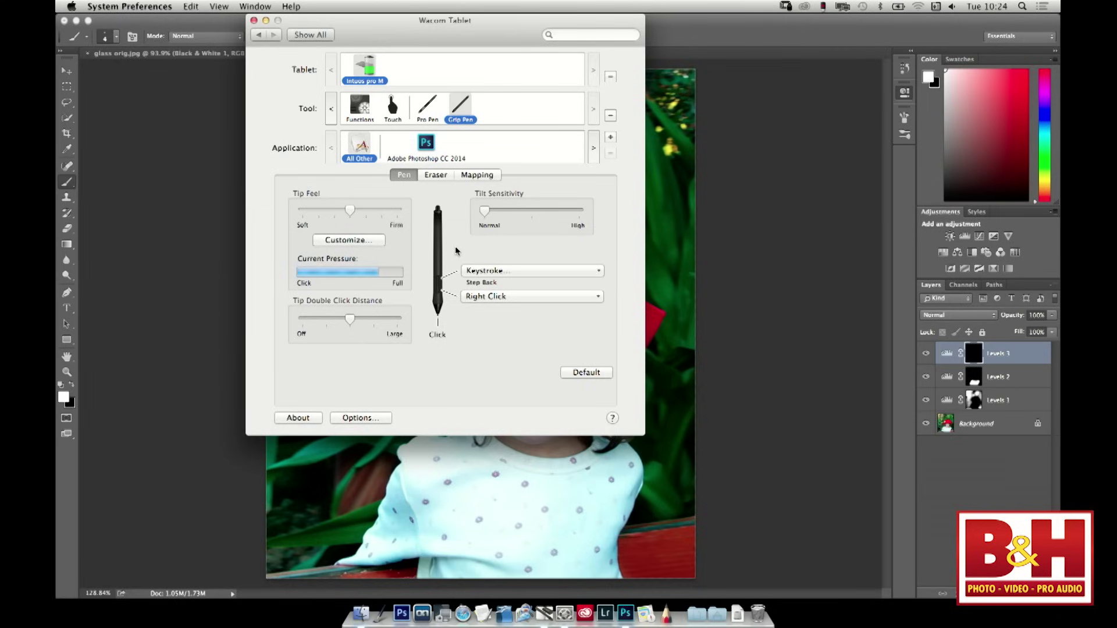
click(432, 107)
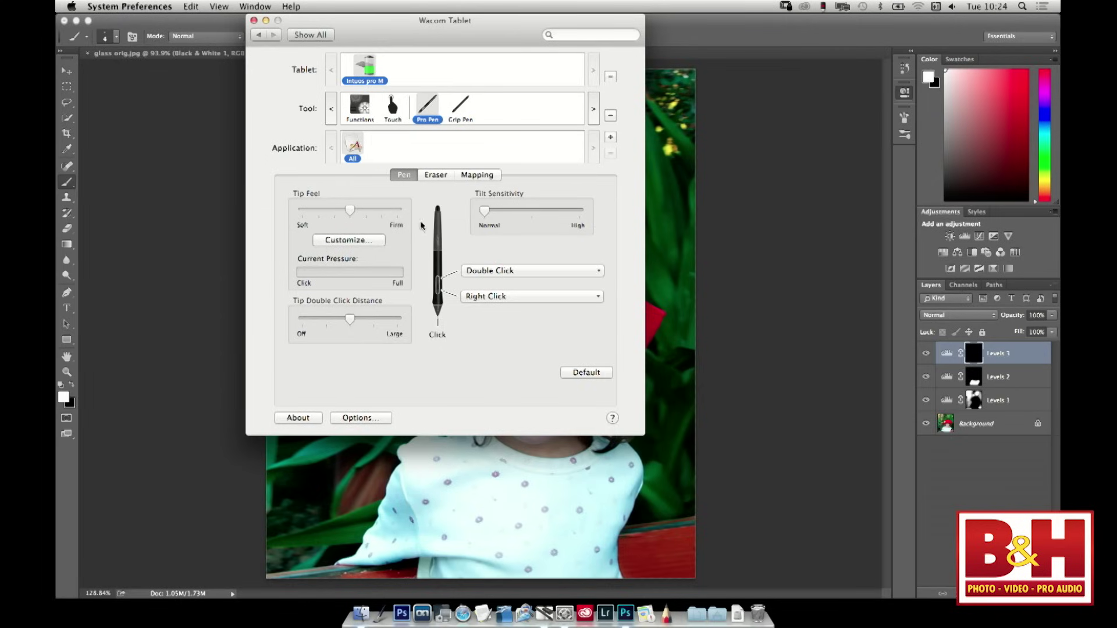
Step: Check the Grip Pen's pressure response with repeated tip presses and view its button assignments for Adobe Photoshop CC 2014
click(460, 107)
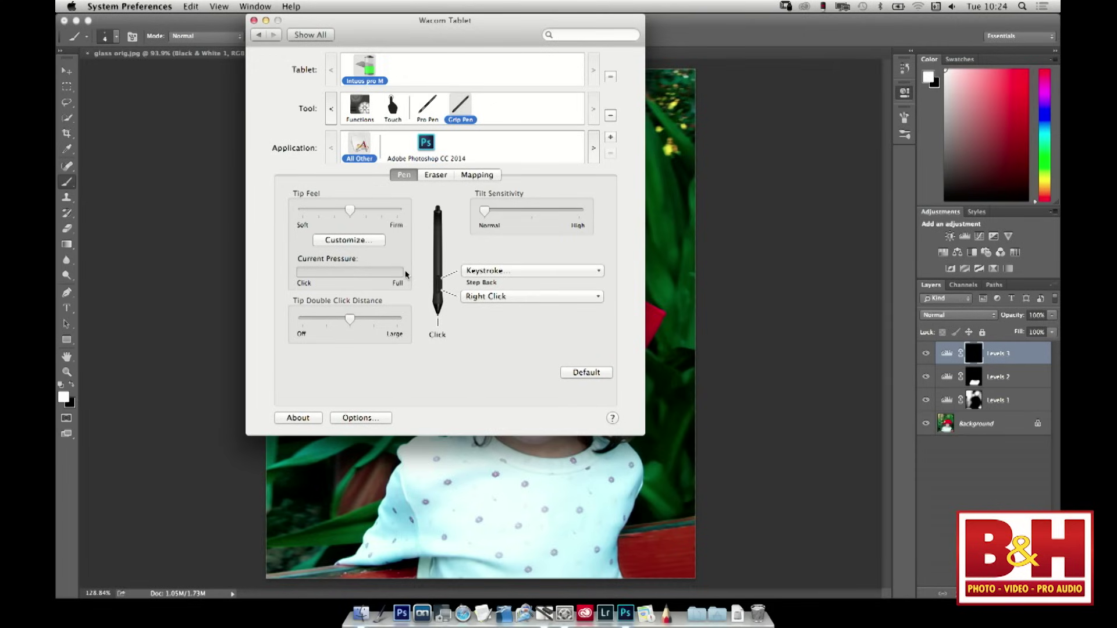
click(406, 274)
click(407, 243)
click(408, 244)
click(407, 246)
click(407, 246)
click(453, 107)
click(423, 144)
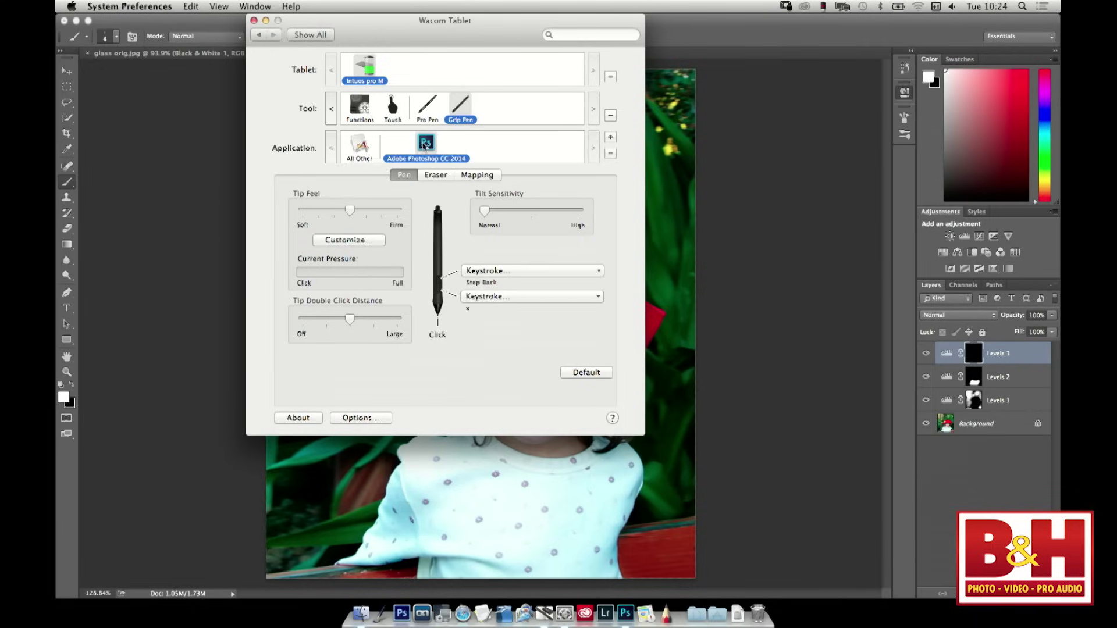
Step: Restore the Grip Pen's default settings for All Other applications and return to its Adobe Photoshop CC 2014 button assignments
click(364, 150)
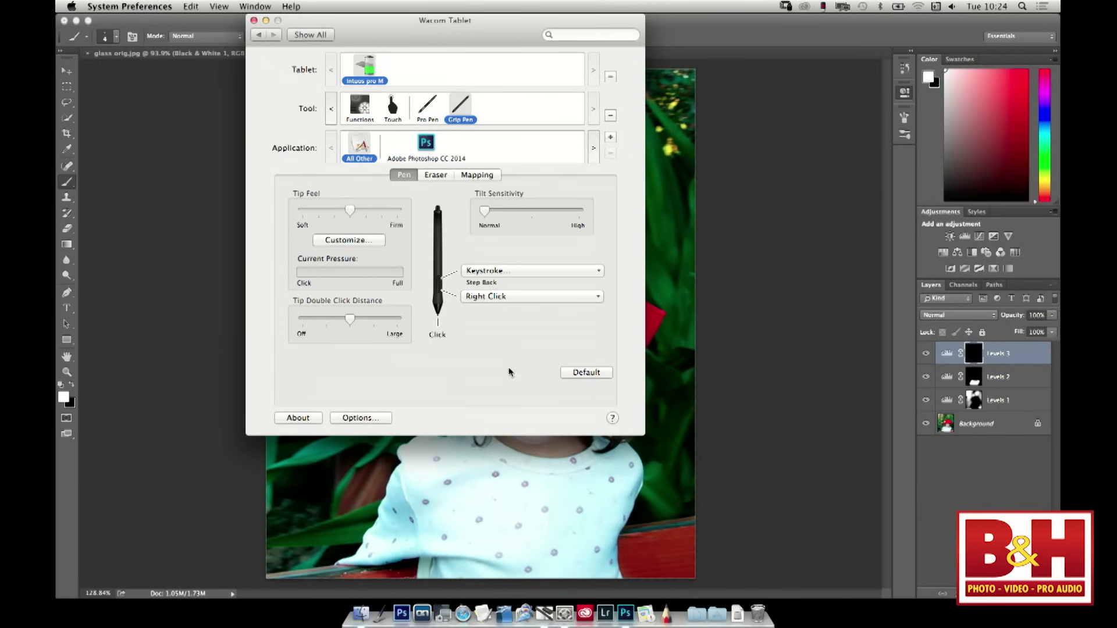
click(586, 374)
click(430, 151)
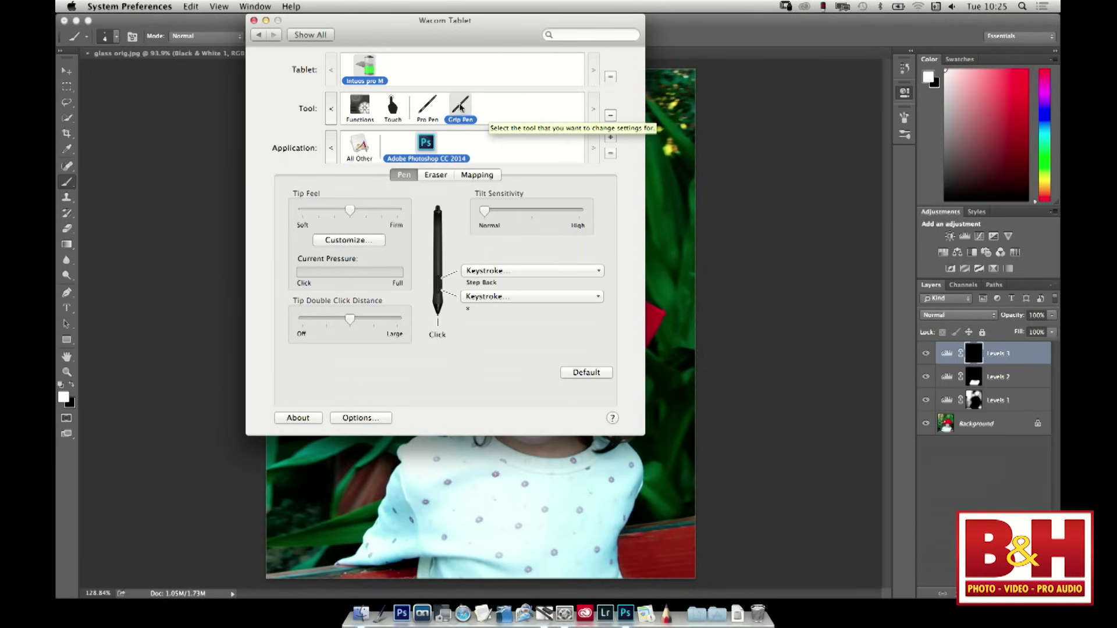
Step: Check the Pro Pen and Touch settings, and examine the Grip Pen's eraser and mapping settings for Adobe Photoshop CC 2014
click(433, 108)
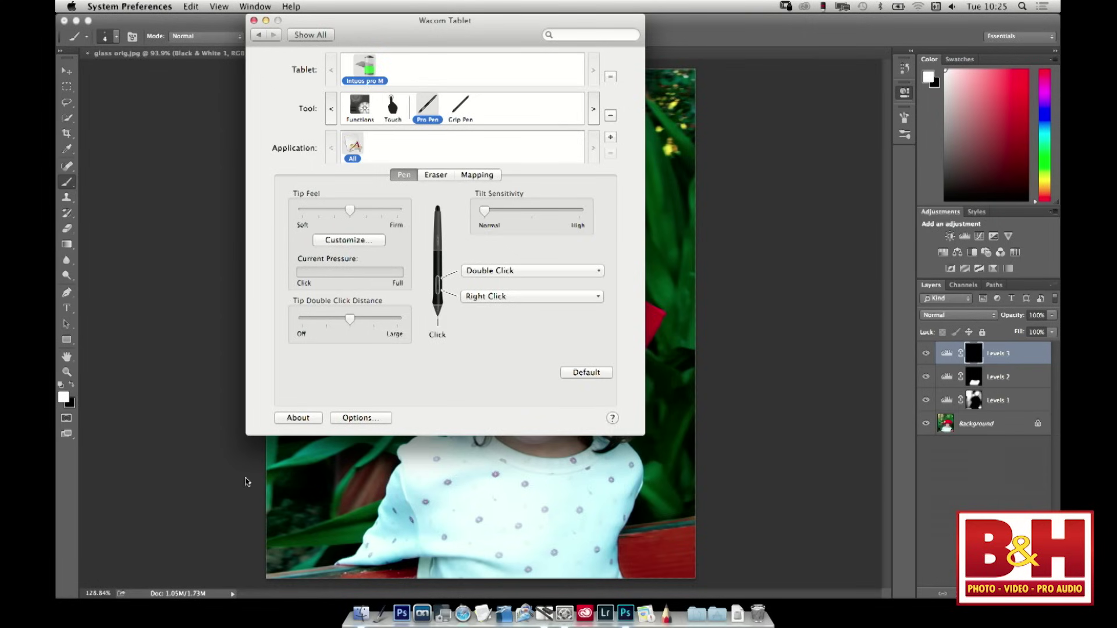
click(391, 108)
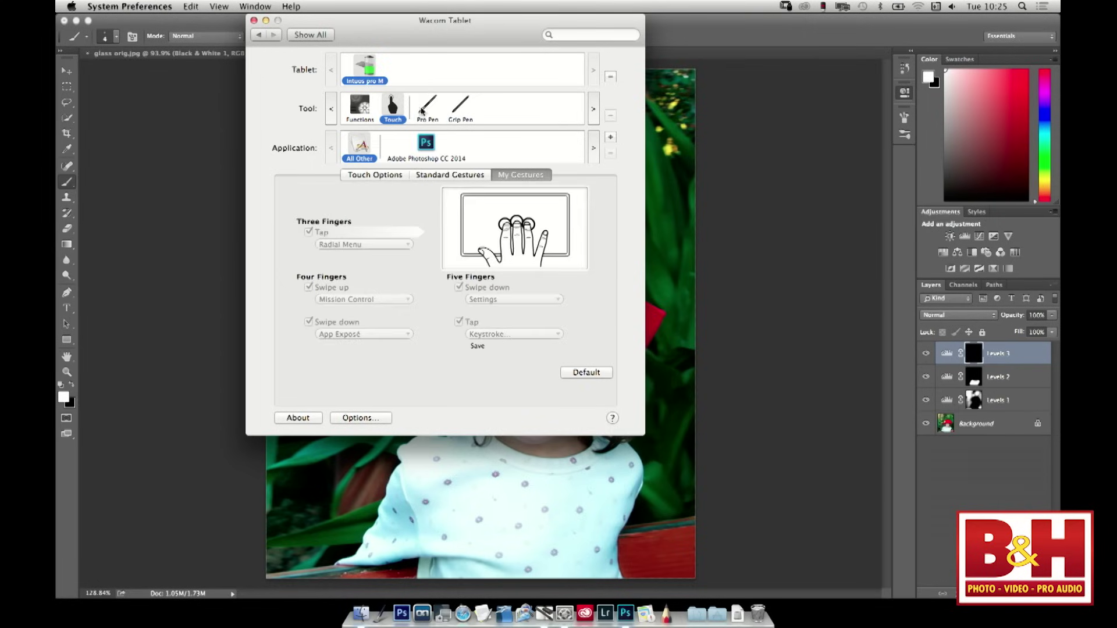
click(462, 109)
click(436, 175)
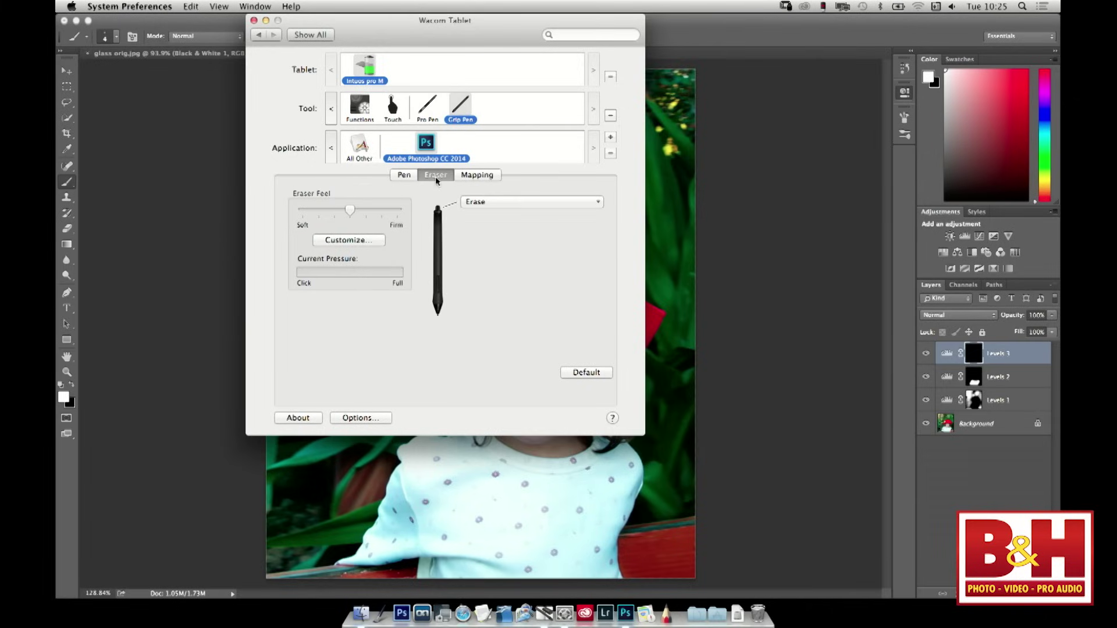
click(476, 175)
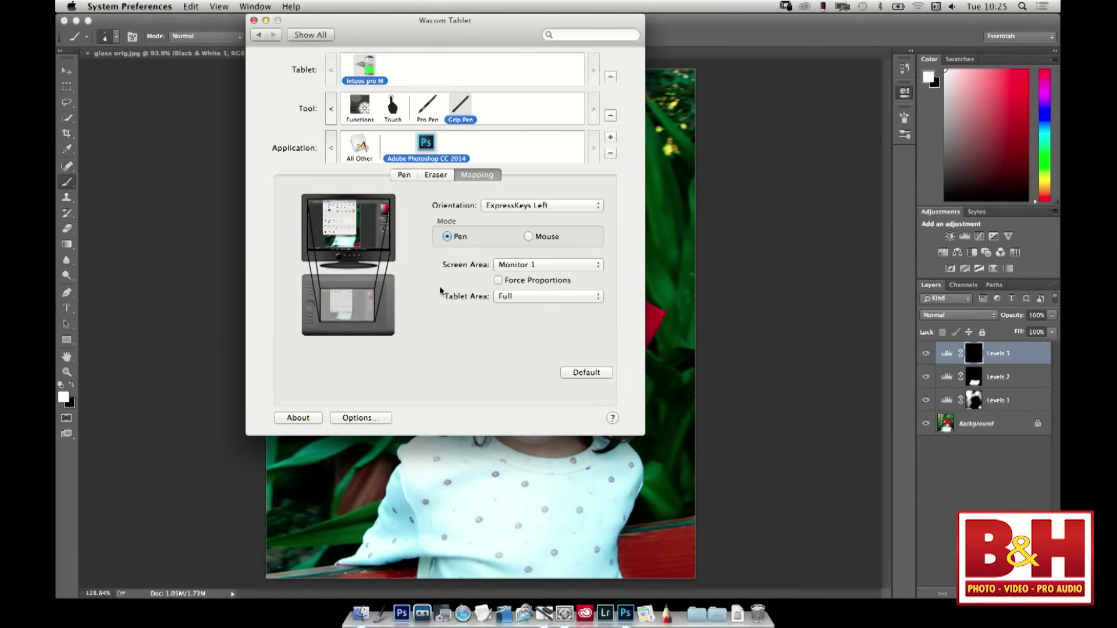